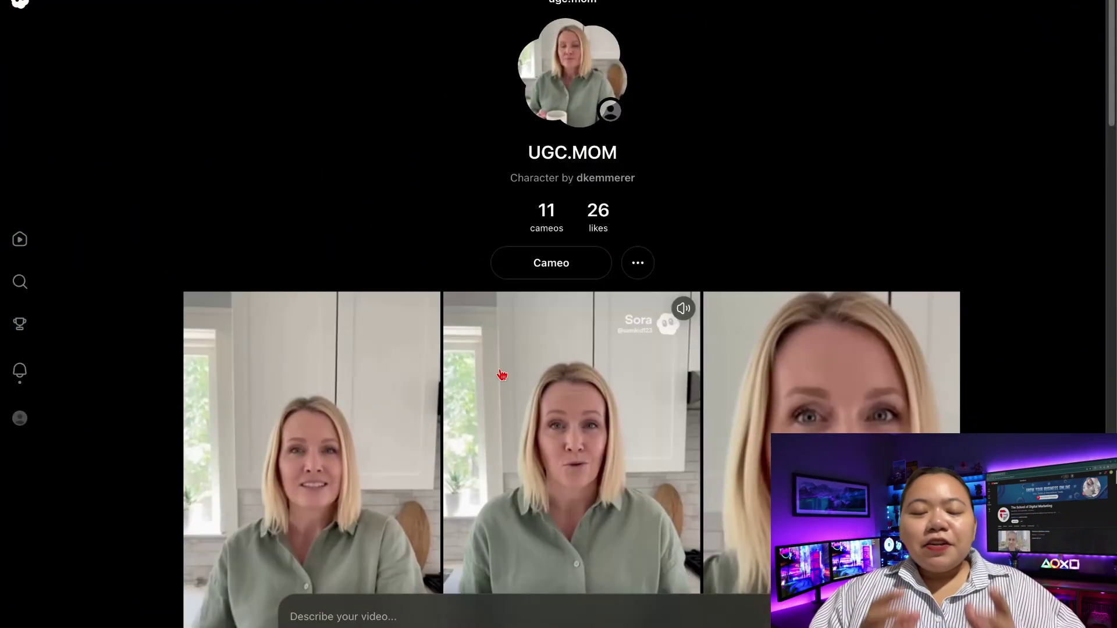
scroll(569, 377, "down", 5)
- Submit the young dad living-room probiotic prompt to generate a 9:16 UGC clip
scroll(569, 377, "up", 1)
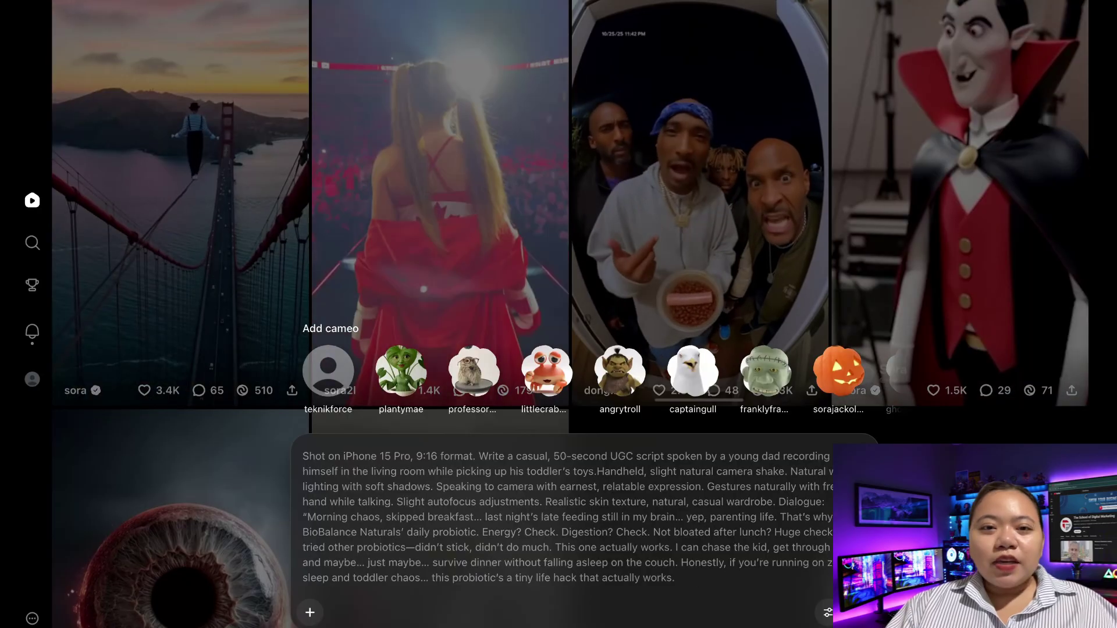
key("Return")
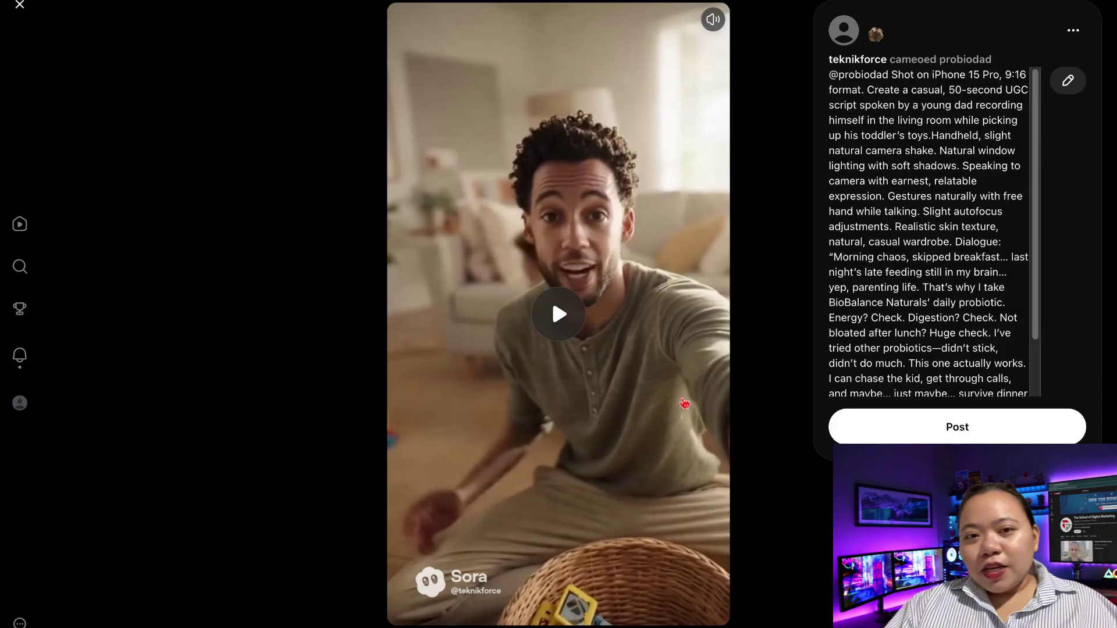
- Play the dad video, start Create character from it, and trim to a later stretch
left_click(692, 425)
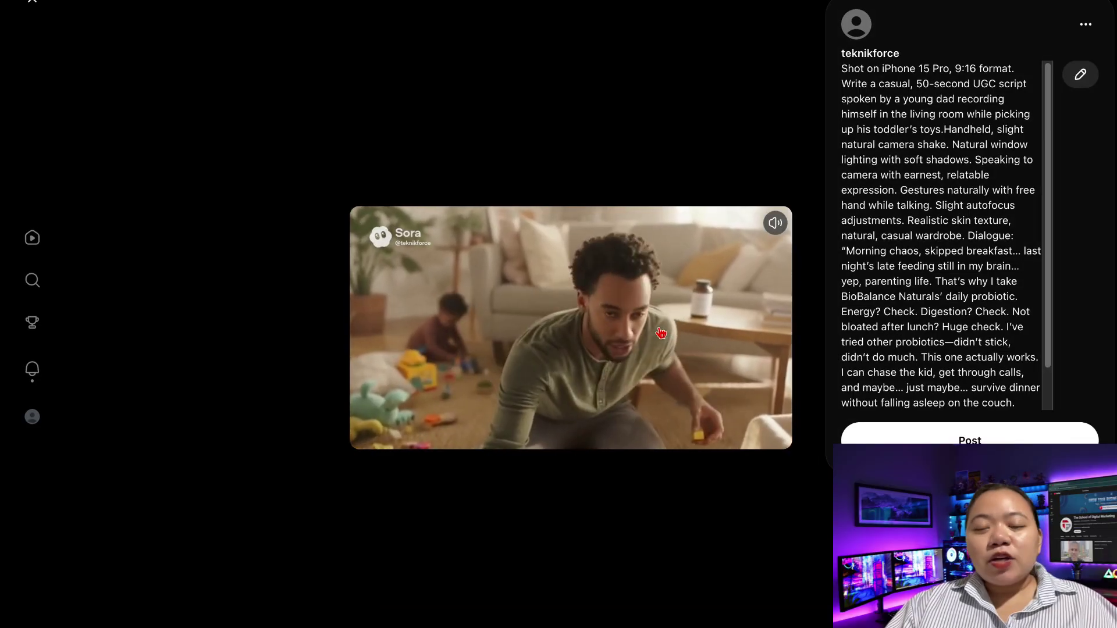
left_click(1086, 25)
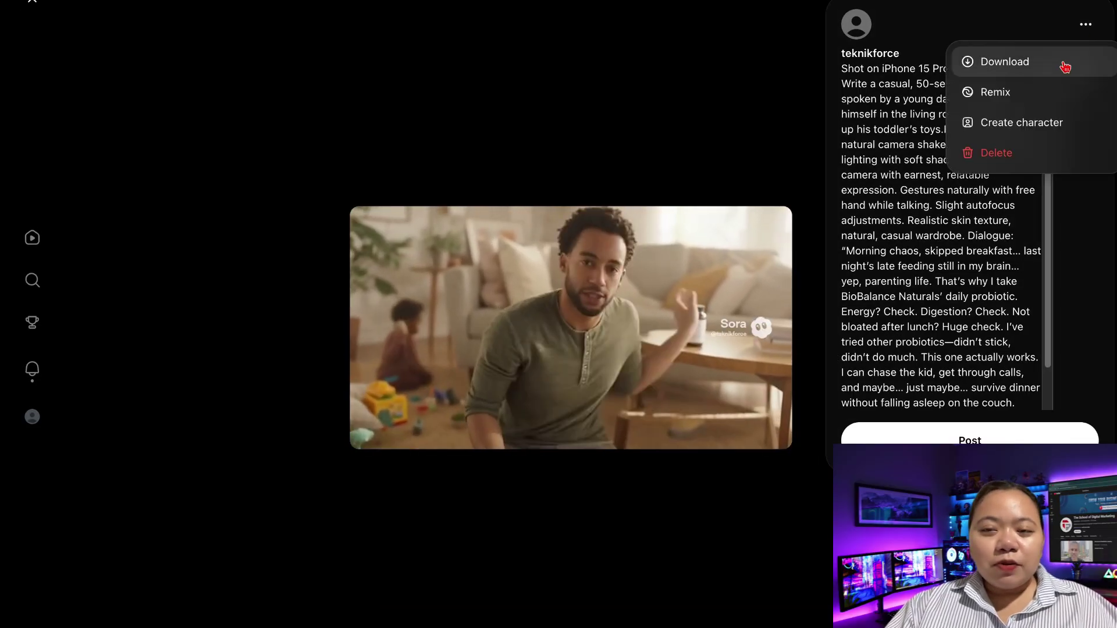
key("Escape")
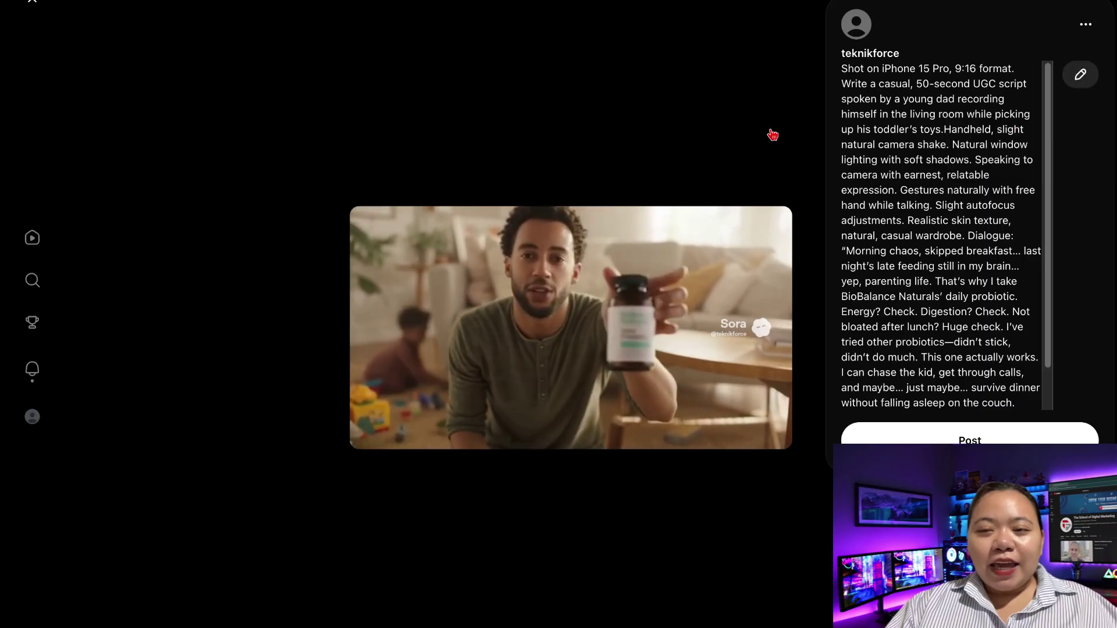
left_click(775, 223)
left_click_drag(420, 496, 599, 497)
- Set username 'Probiodad', keep the pre-filled description, allow Everyone, and save the character
left_click(814, 496)
type("Pro")
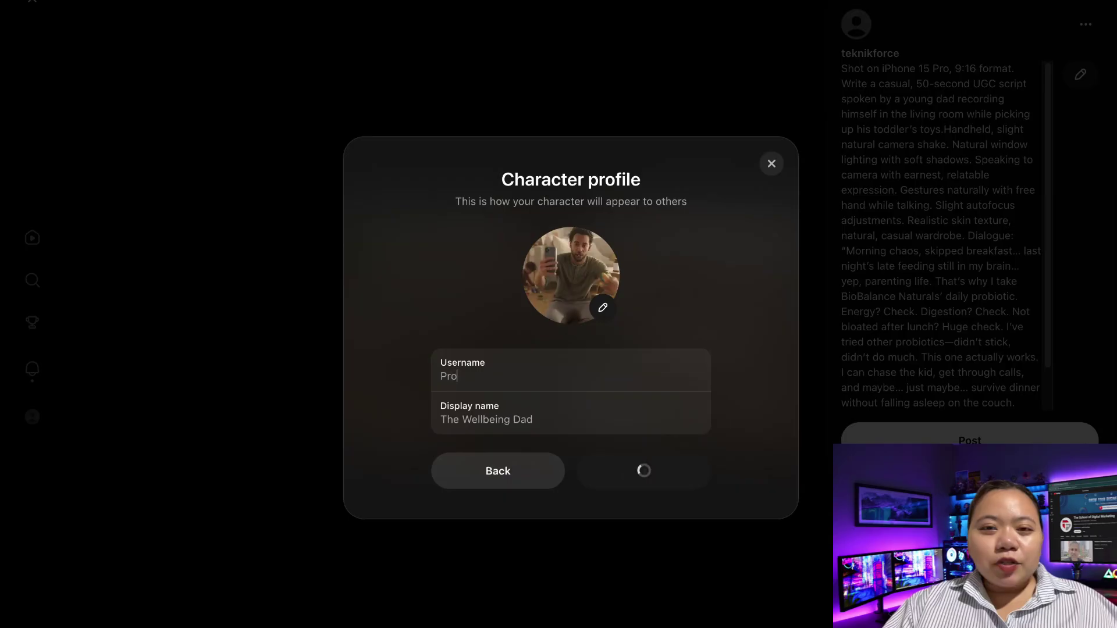
type("biodad")
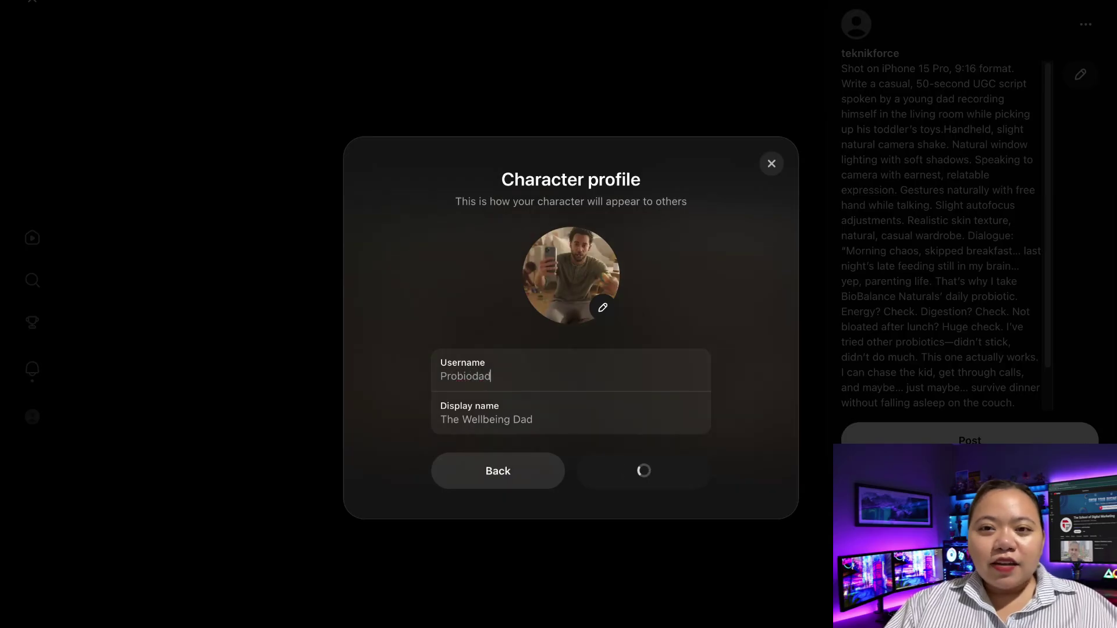
key("Return")
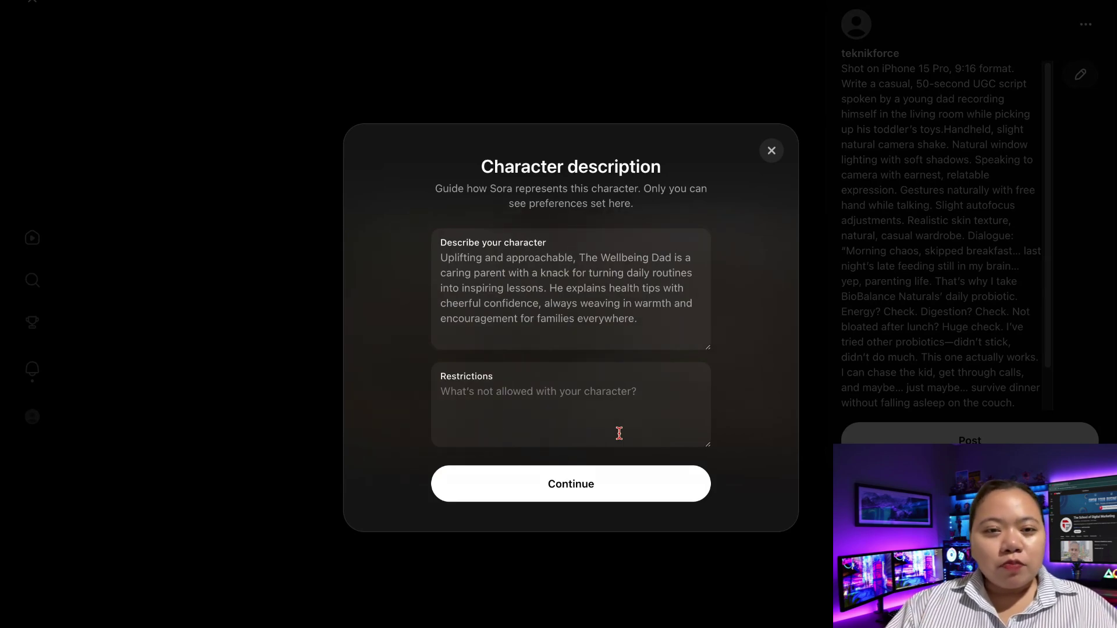
left_click(605, 484)
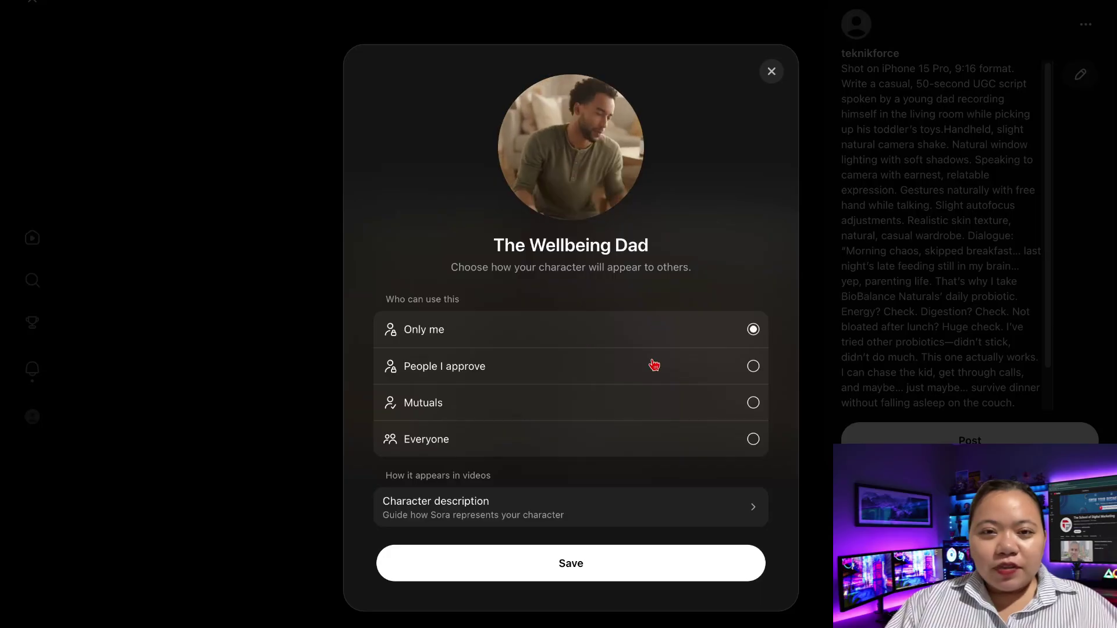
left_click(595, 443)
left_click(612, 564)
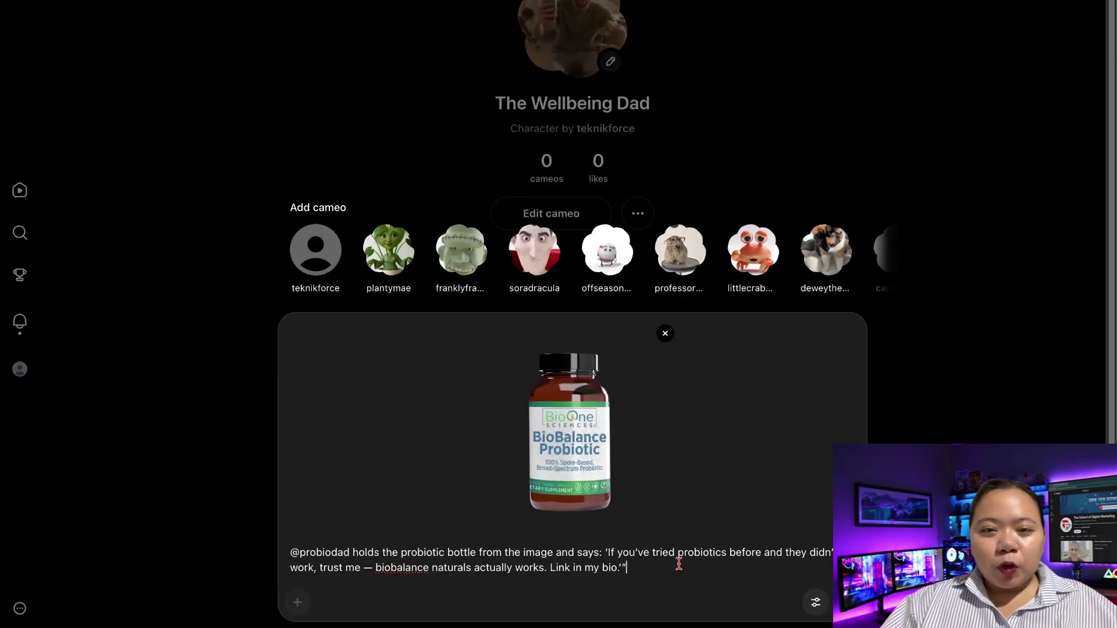
- Place the insertion point at the end of The Wellbeing Dad probiotic-bottle prompt
left_click(635, 563)
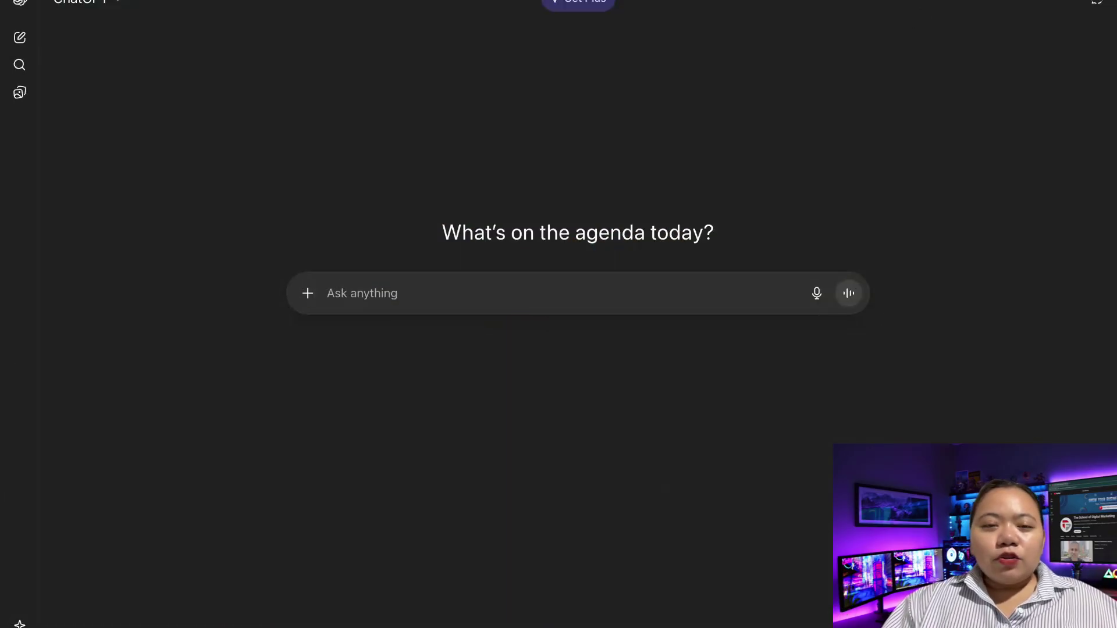
- Send the BioBalance dad UGC script request and review the 50-second script
left_click(406, 306)
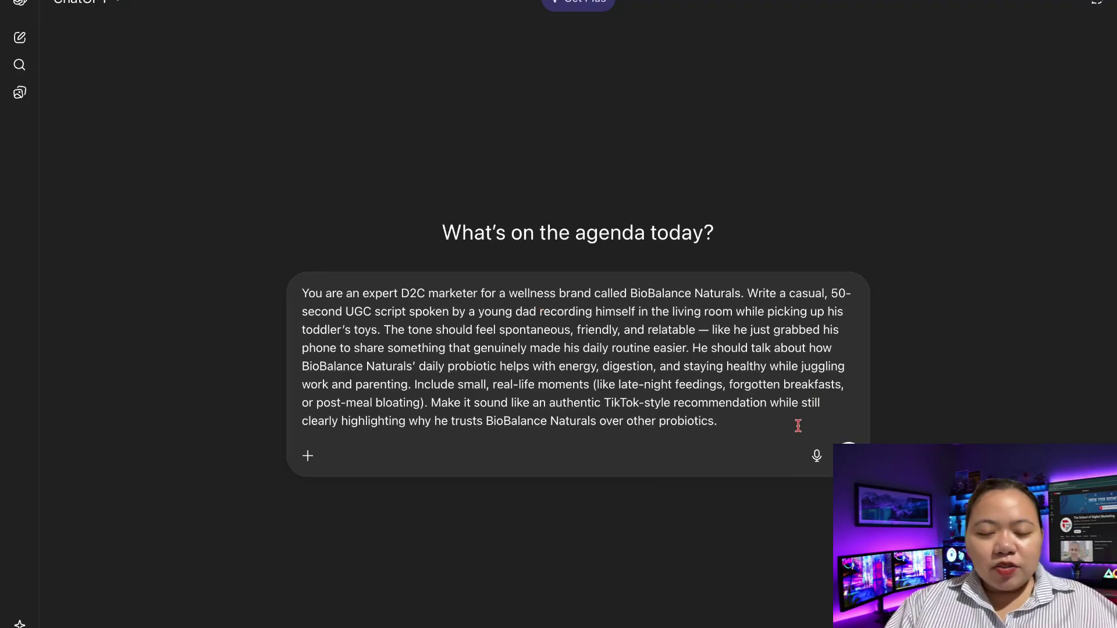
key("Return")
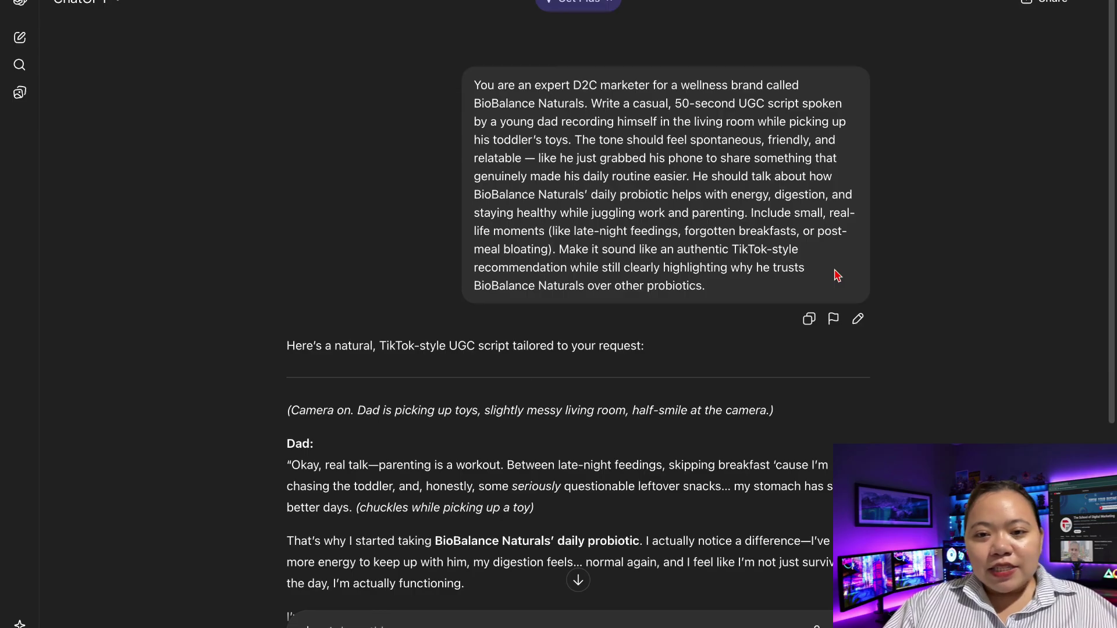
scroll(733, 346, "down", 1)
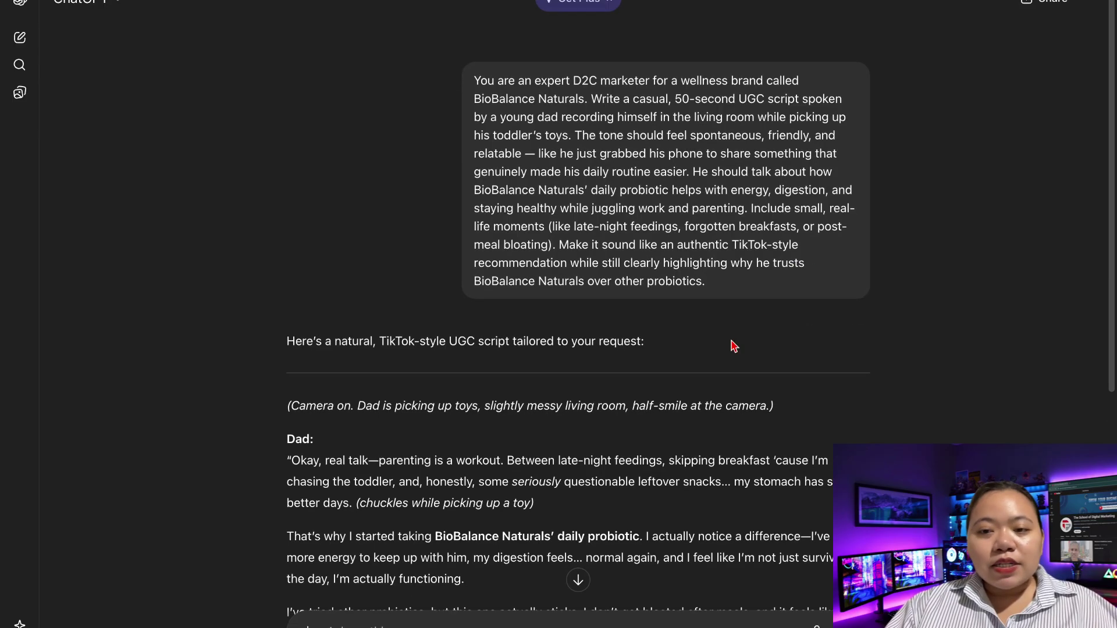
scroll(733, 346, "down", 5)
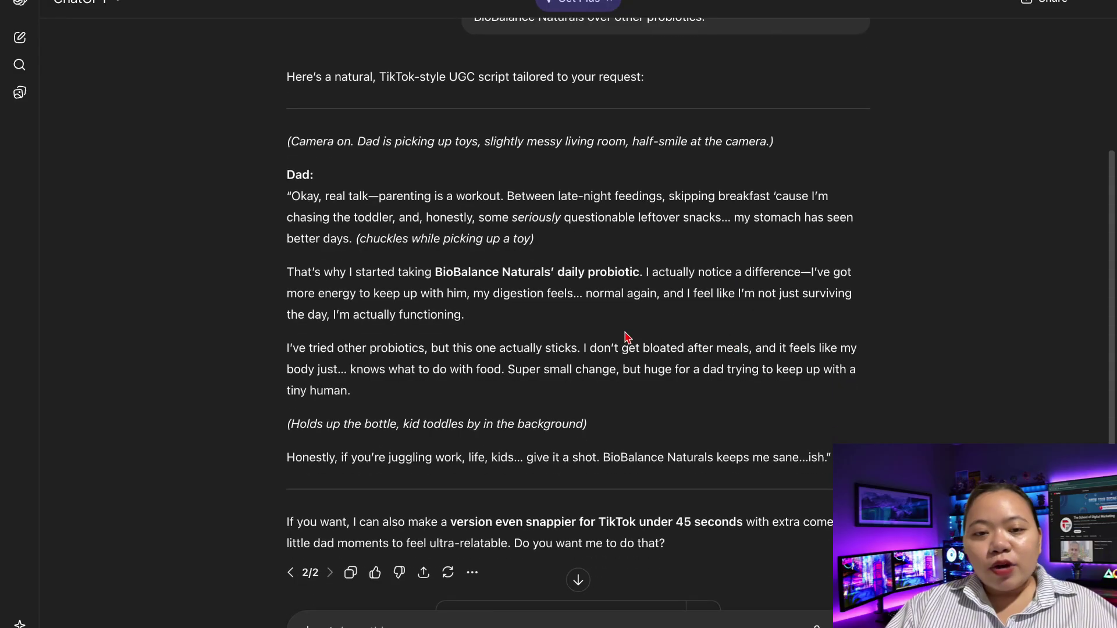
scroll(624, 338, "down", 2)
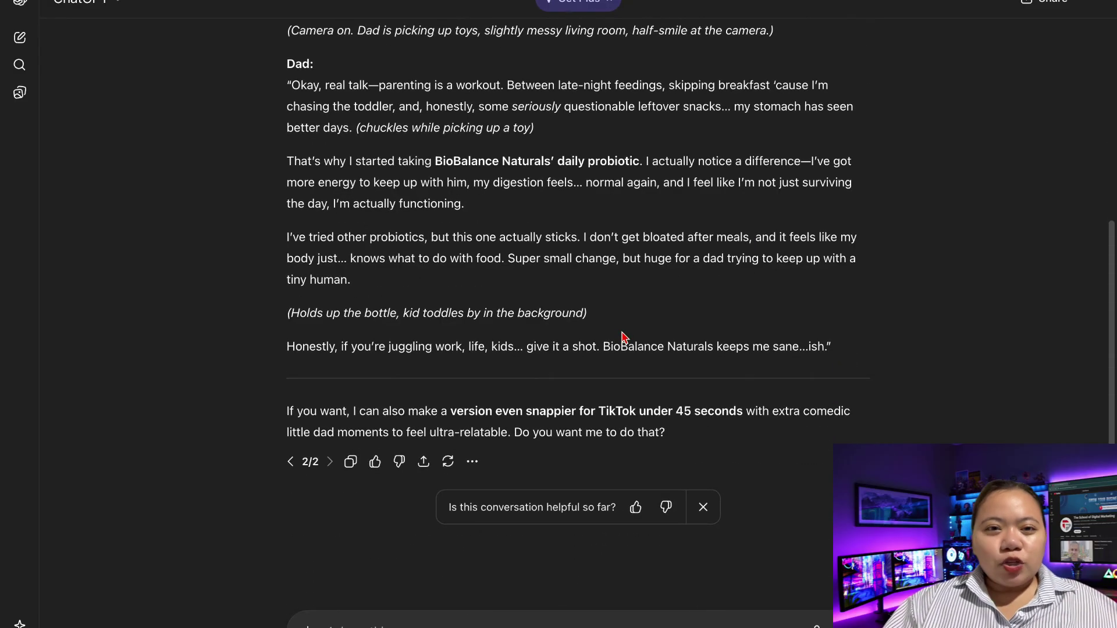
scroll(624, 337, "up", 1)
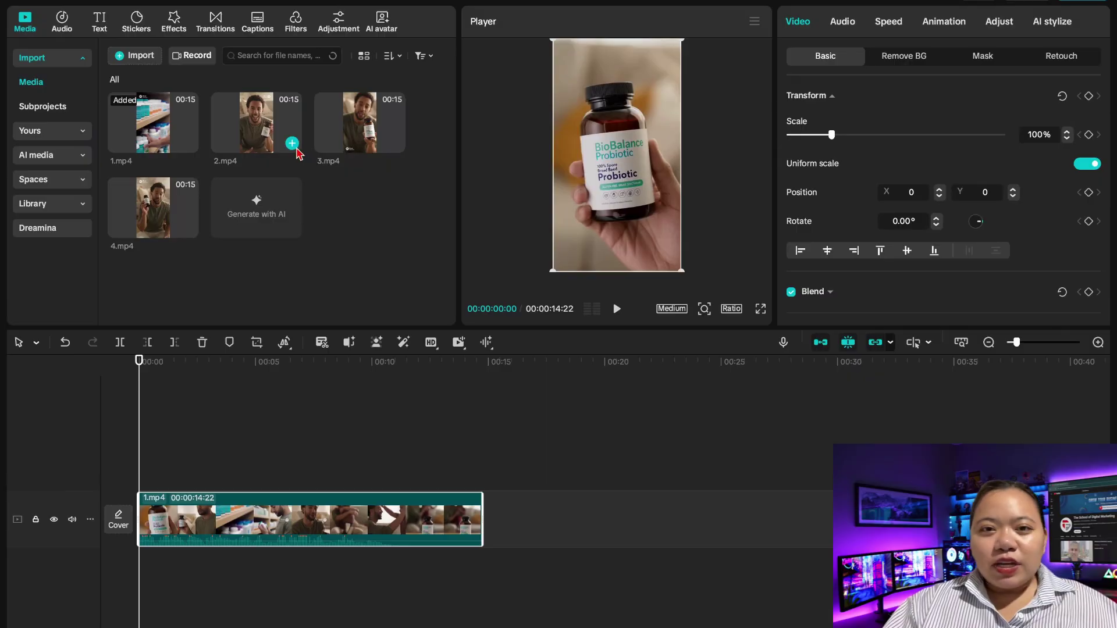
- Add 2.mp4 and 3.mp4 to the timeline, zoom out, and drag 2.mp4 into sequence
left_click(294, 146)
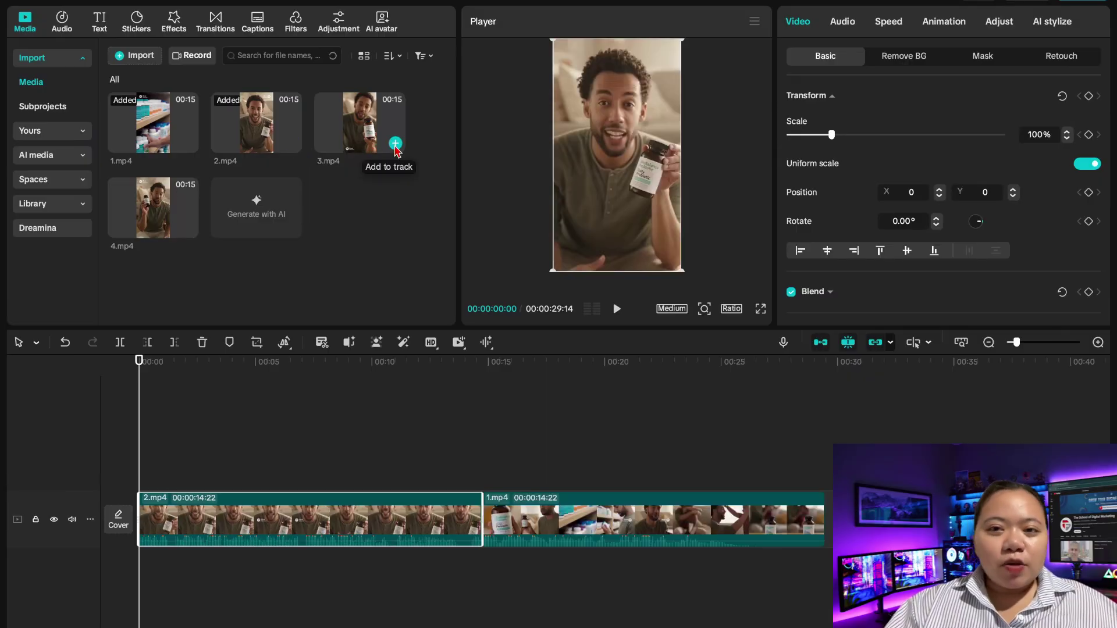
left_click(395, 144)
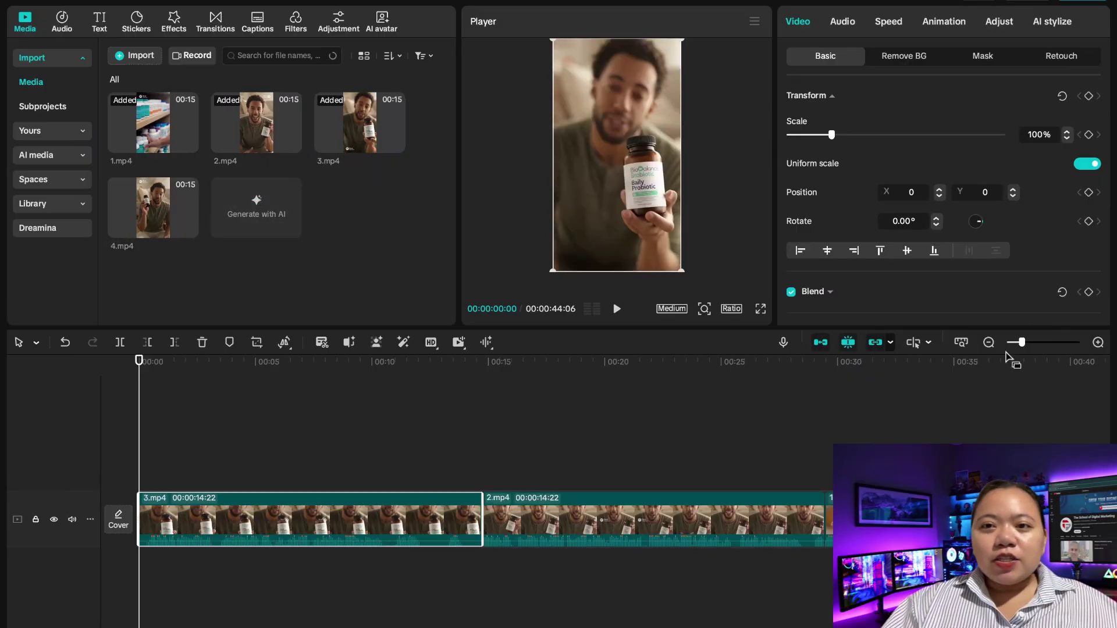
left_click(988, 342)
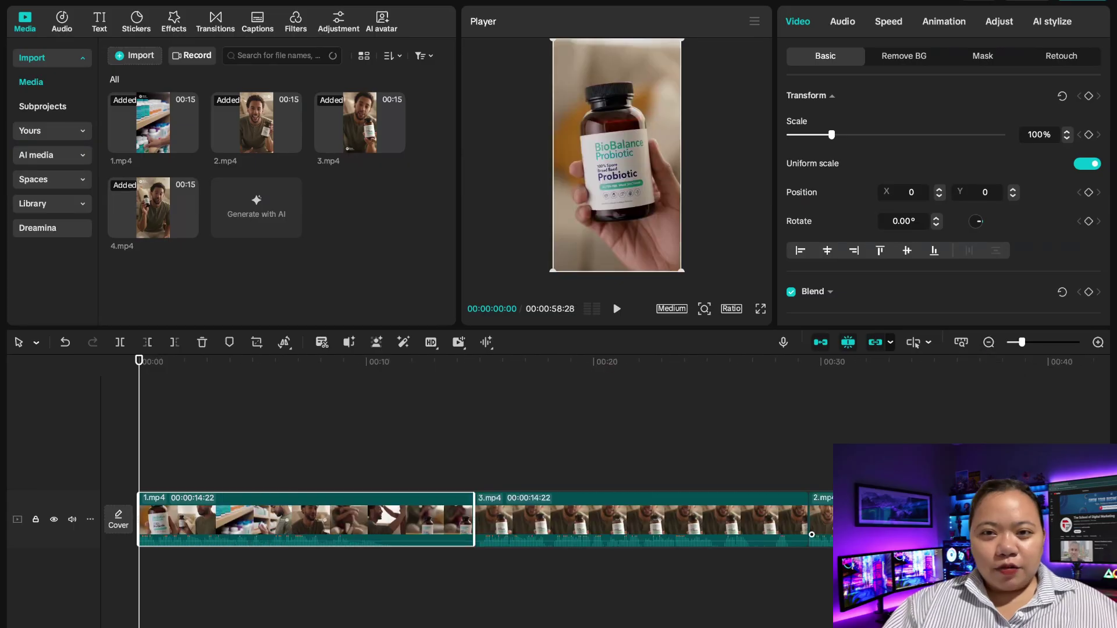
left_click_drag(811, 531, 565, 515)
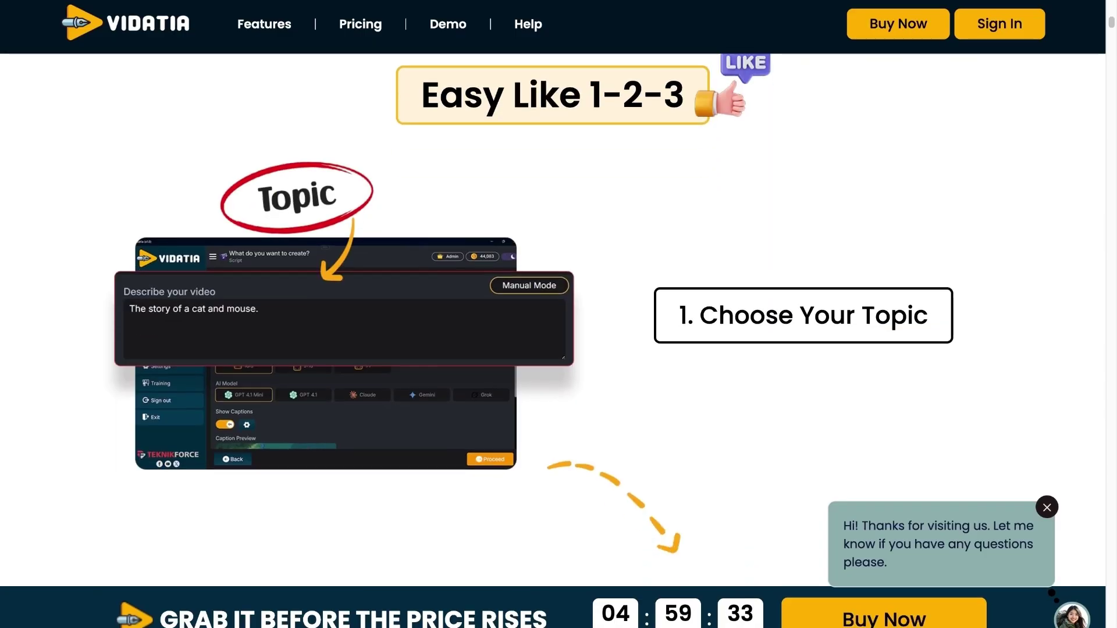
scroll(553, 320, "down", 5)
scroll(554, 319, "down", 10)
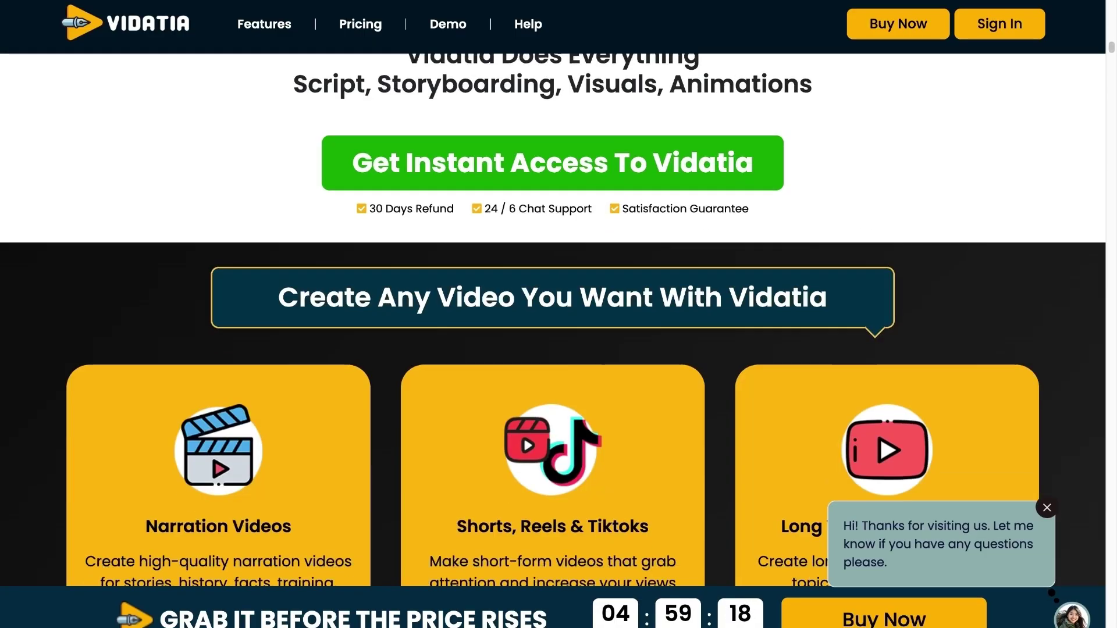
scroll(553, 320, "down", 4)
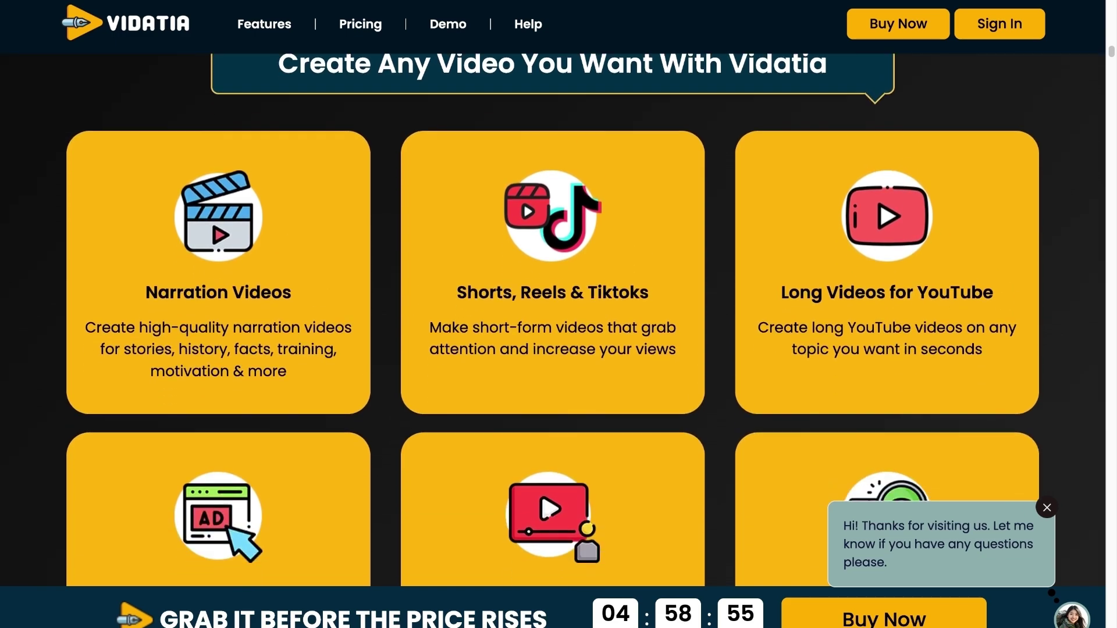
scroll(553, 319, "down", 2)
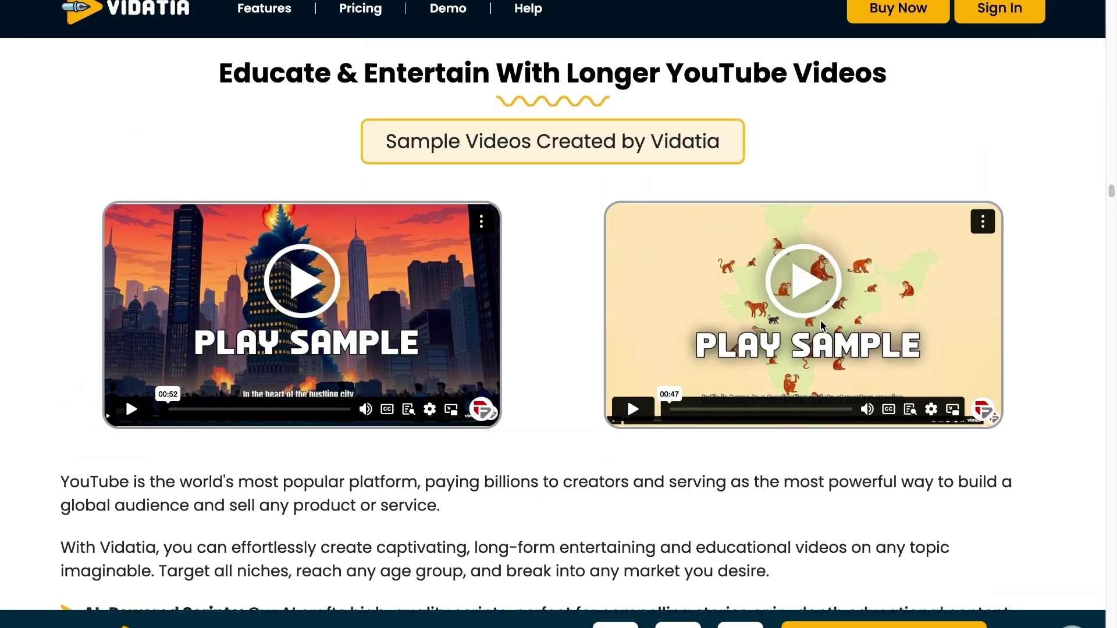
scroll(820, 320, "down", 5)
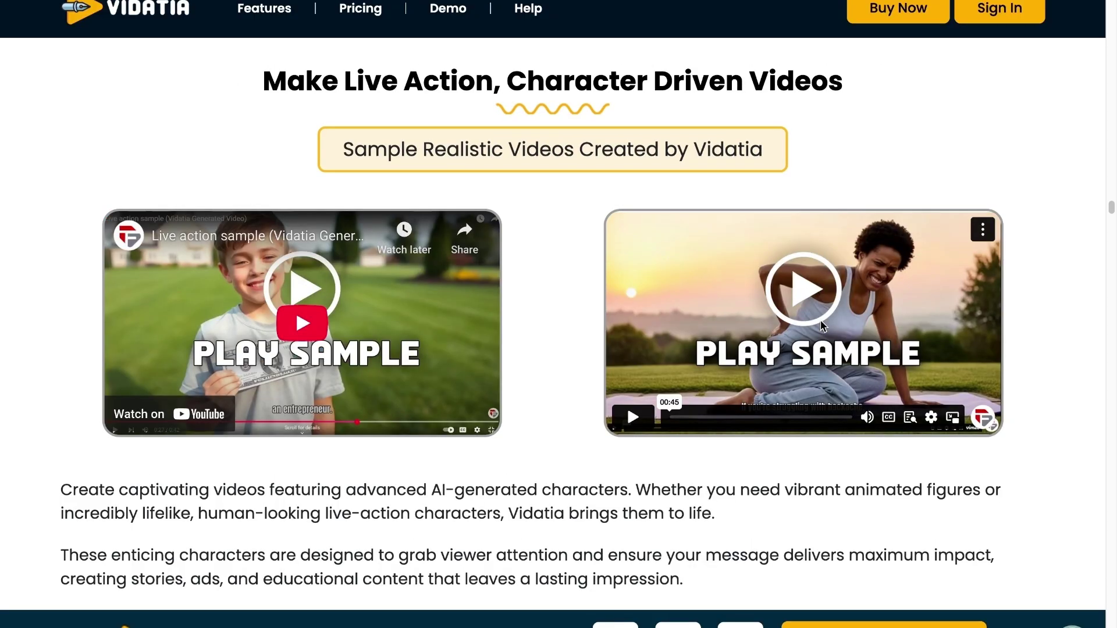
scroll(823, 325, "down", 5)
scroll(823, 326, "down", 15)
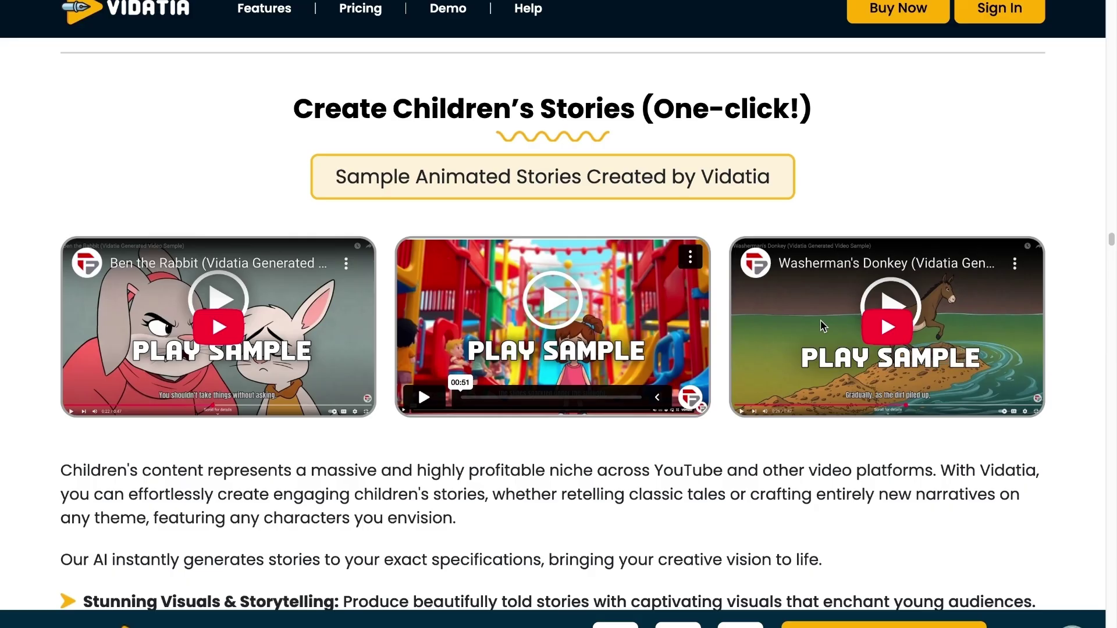
scroll(823, 326, "down", 15)
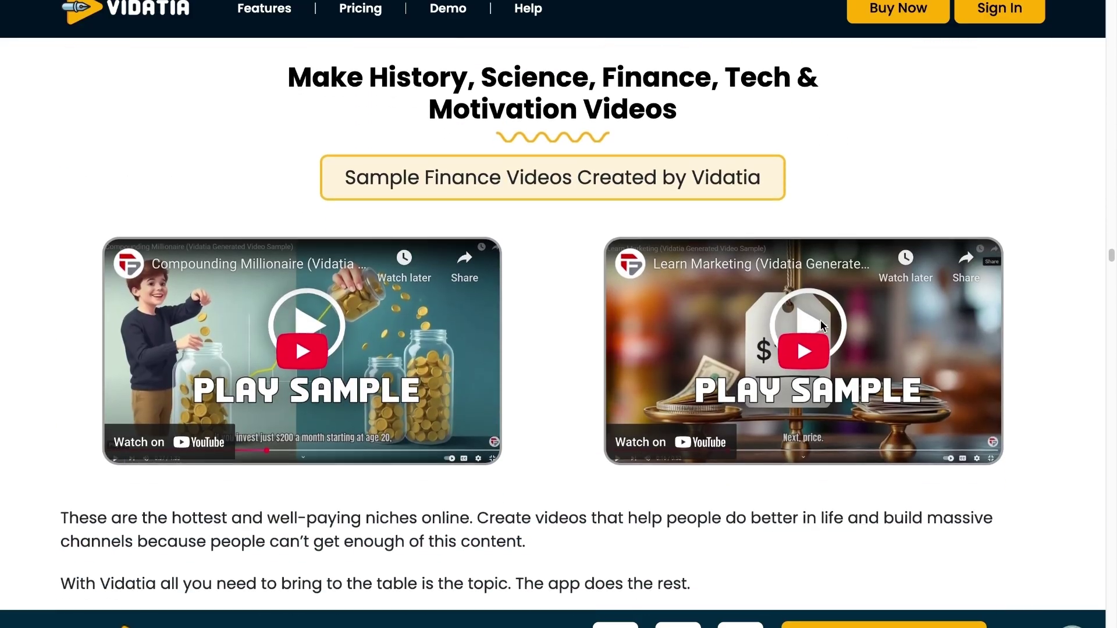
scroll(822, 326, "down", 10)
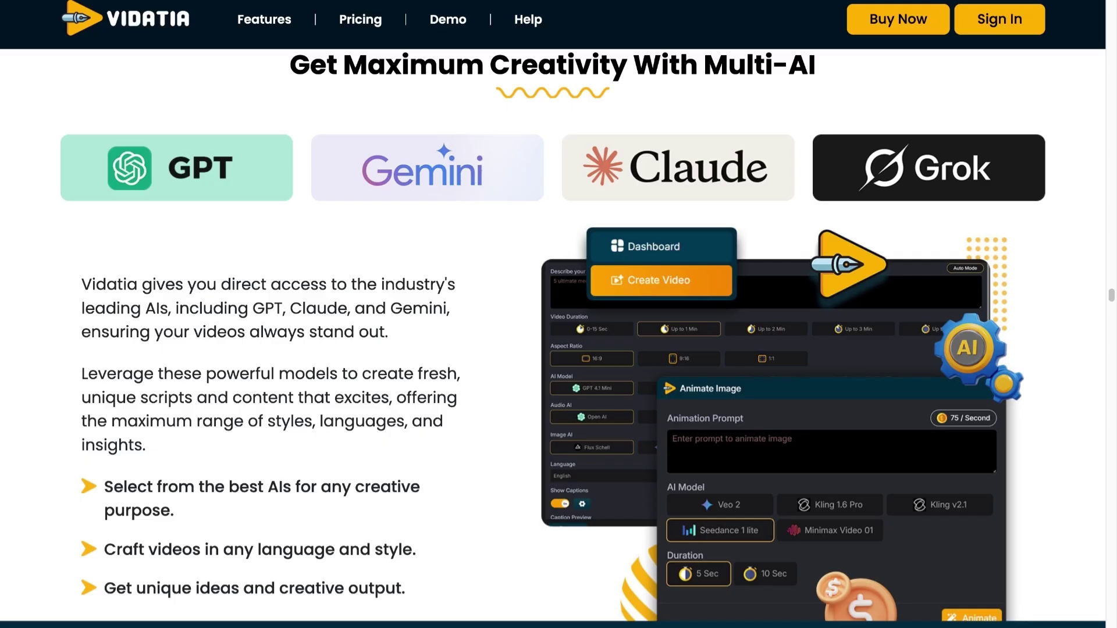
scroll(573, 417, "down", 20)
scroll(572, 417, "down", 15)
scroll(573, 417, "down", 18)
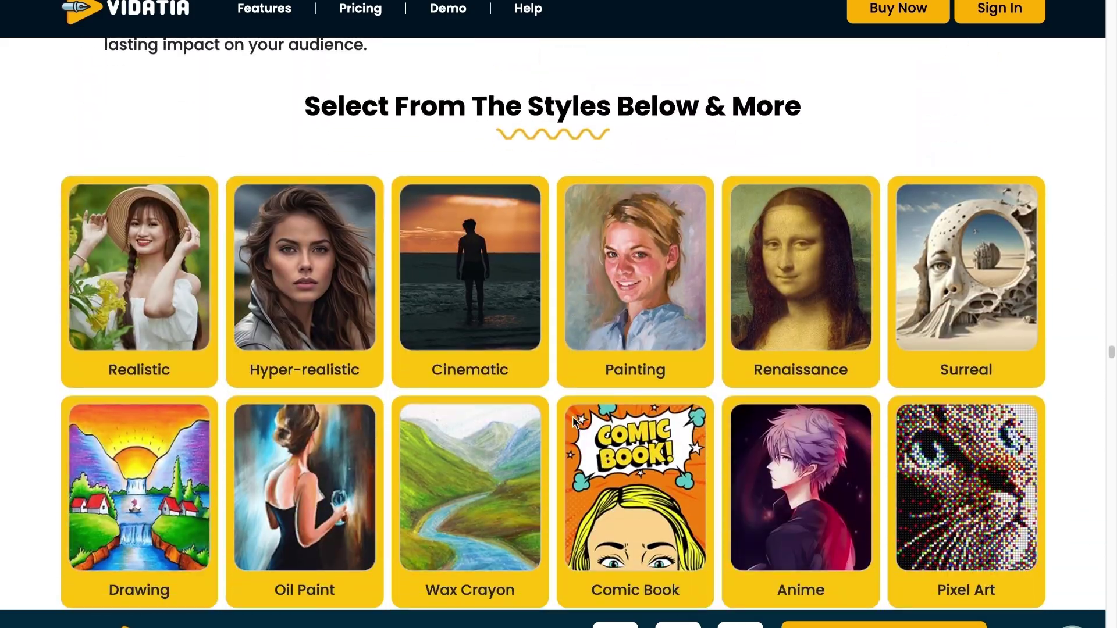
scroll(573, 420, "down", 2)
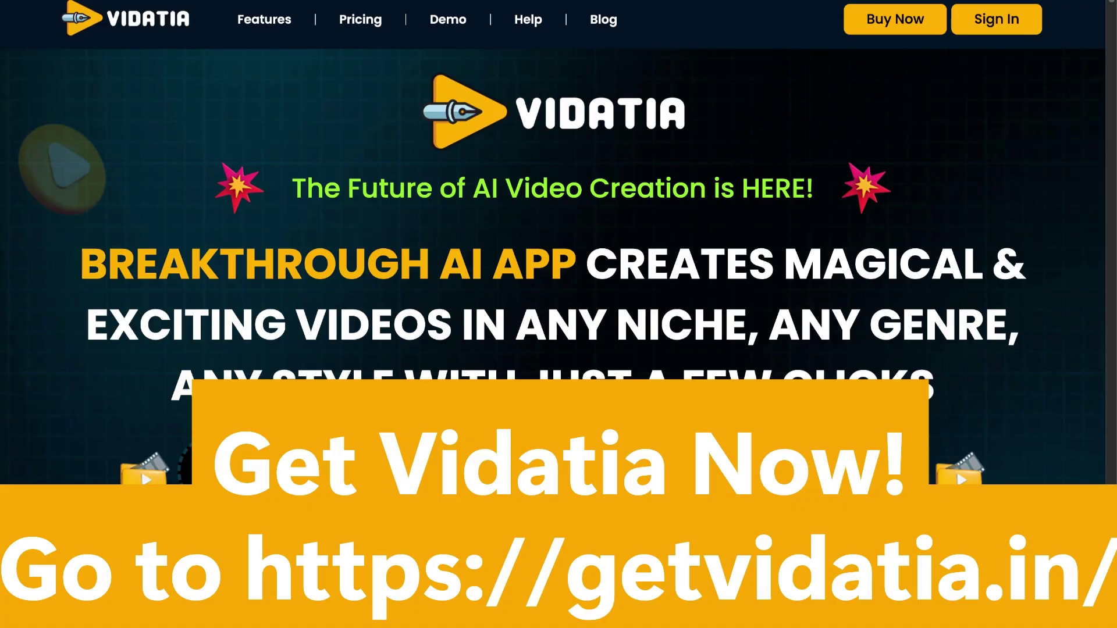